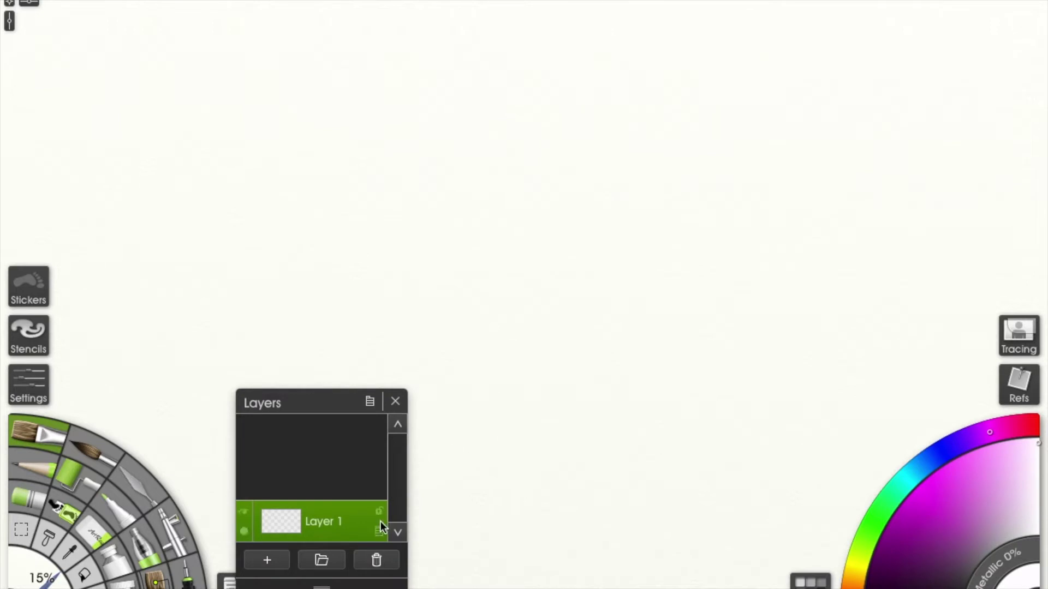
Set the canvas opacity to 0% for a transparent background and move the Layers panel clear of the drawing area.
click(372, 403)
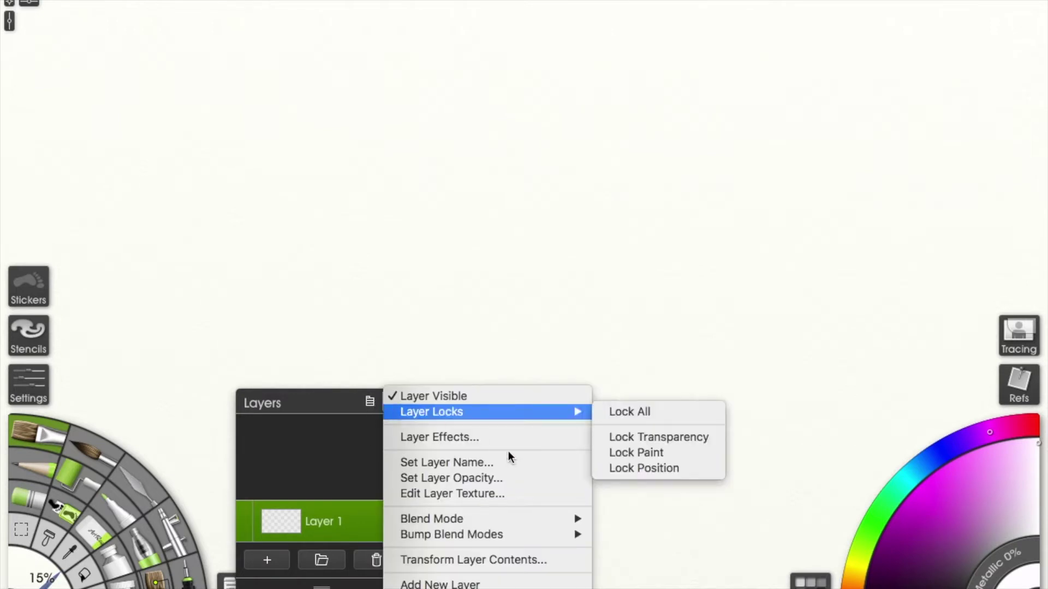
scroll(473, 519, down, 5)
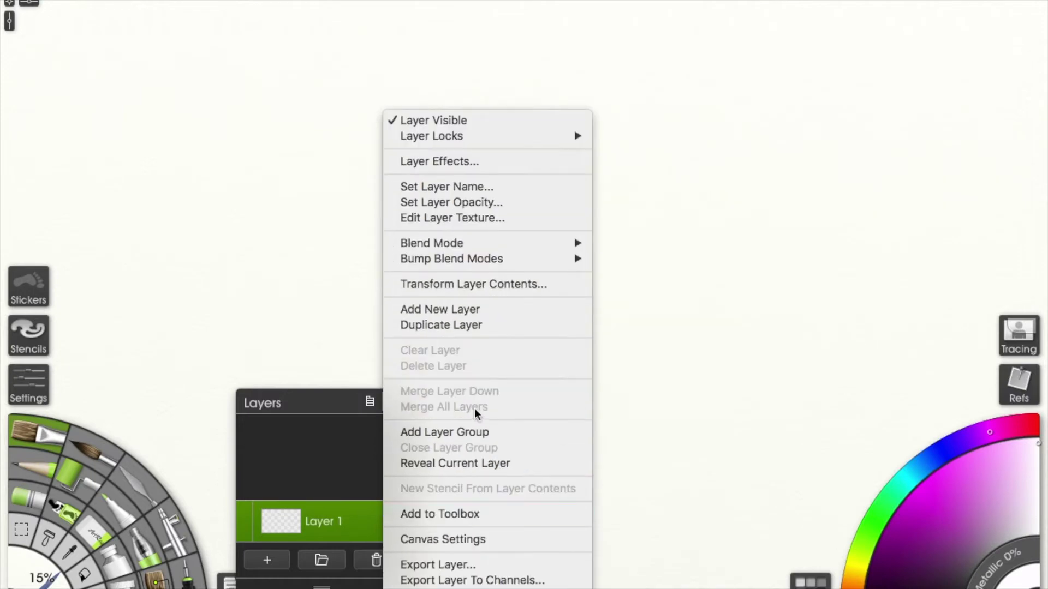
click(461, 540)
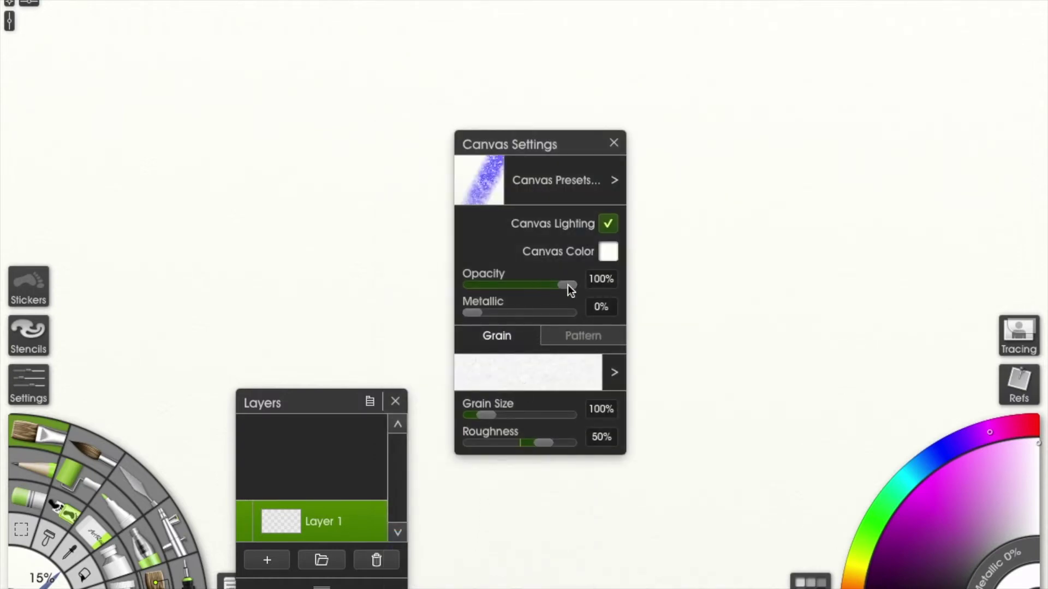
drag(571, 283, 467, 286)
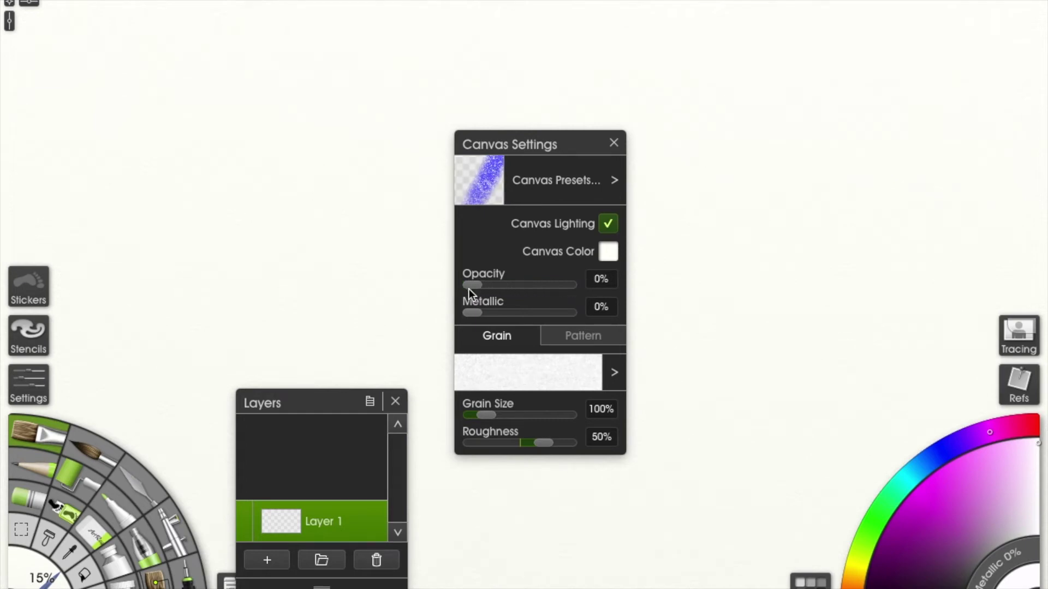
click(613, 143)
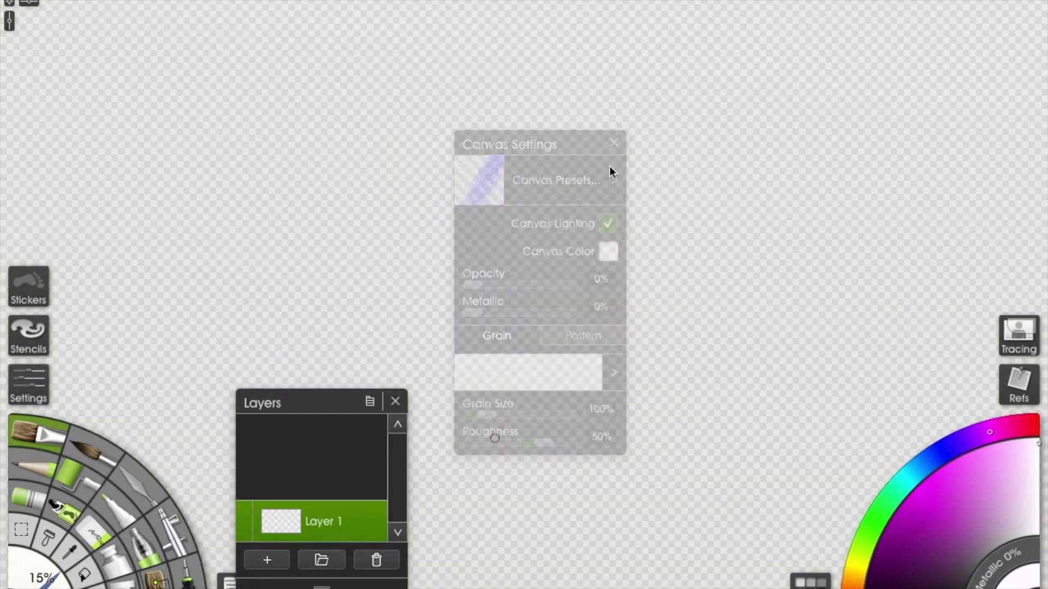
drag(320, 402, 952, 57)
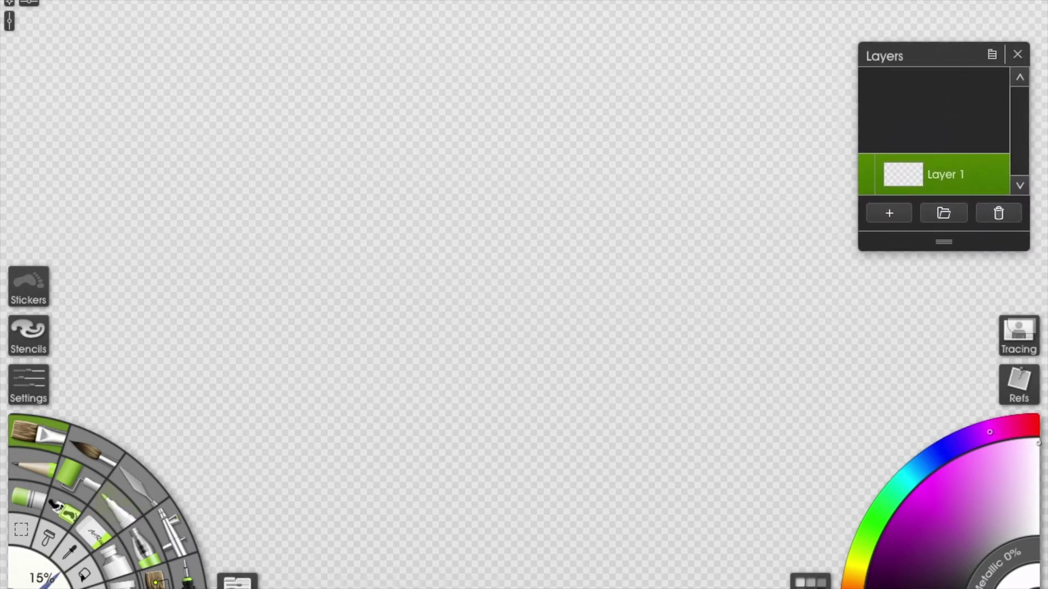
Draw a black mug outline with the ink pen at 7% size, including the oval rim, body, handle and coffee surface line.
click(187, 578)
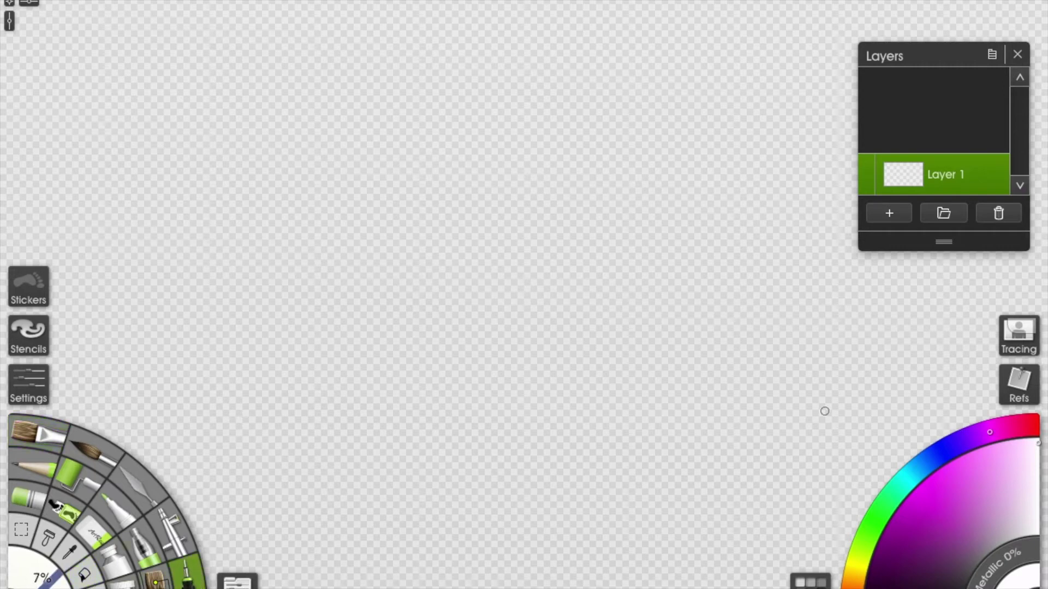
click(916, 508)
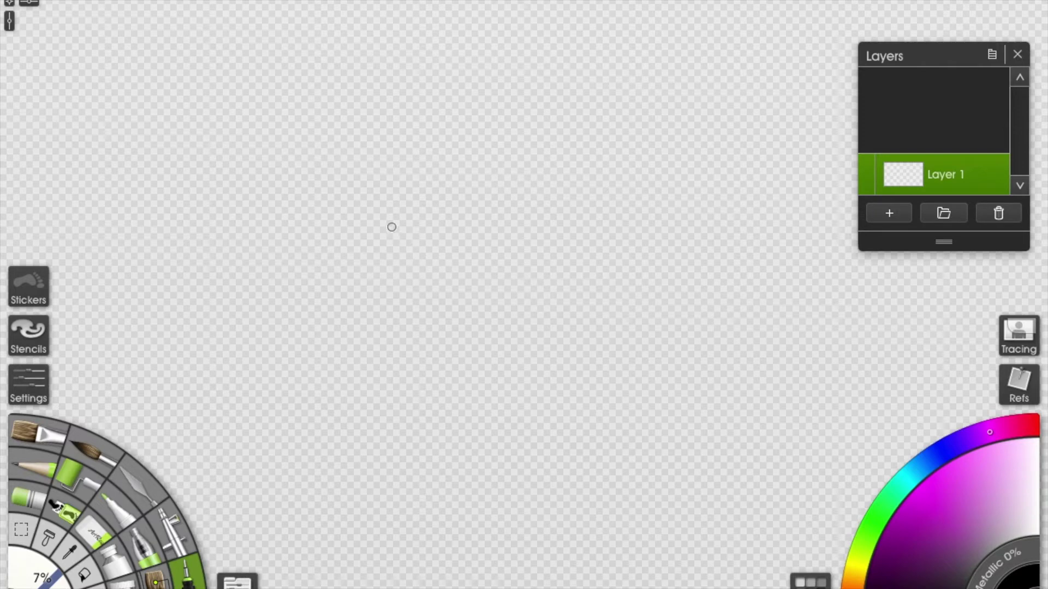
mouse_move(486, 224)
mouse_down()
mouse_move(455, 215)
mouse_move(391, 229)
mouse_move(382, 256)
mouse_move(447, 267)
mouse_move(495, 257)
mouse_move(501, 237)
mouse_move(480, 219)
mouse_up()
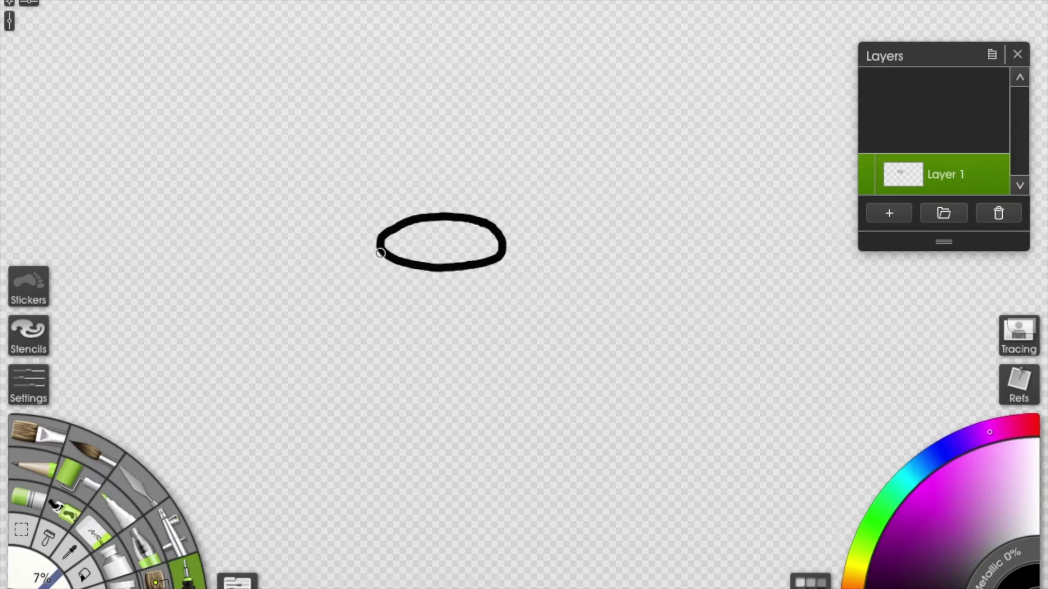
mouse_move(381, 250)
mouse_down()
mouse_move(399, 347)
mouse_move(447, 356)
mouse_move(490, 345)
mouse_move(493, 327)
mouse_move(521, 310)
mouse_move(525, 285)
mouse_move(504, 257)
mouse_move(498, 309)
mouse_move(509, 301)
mouse_move(500, 239)
mouse_up()
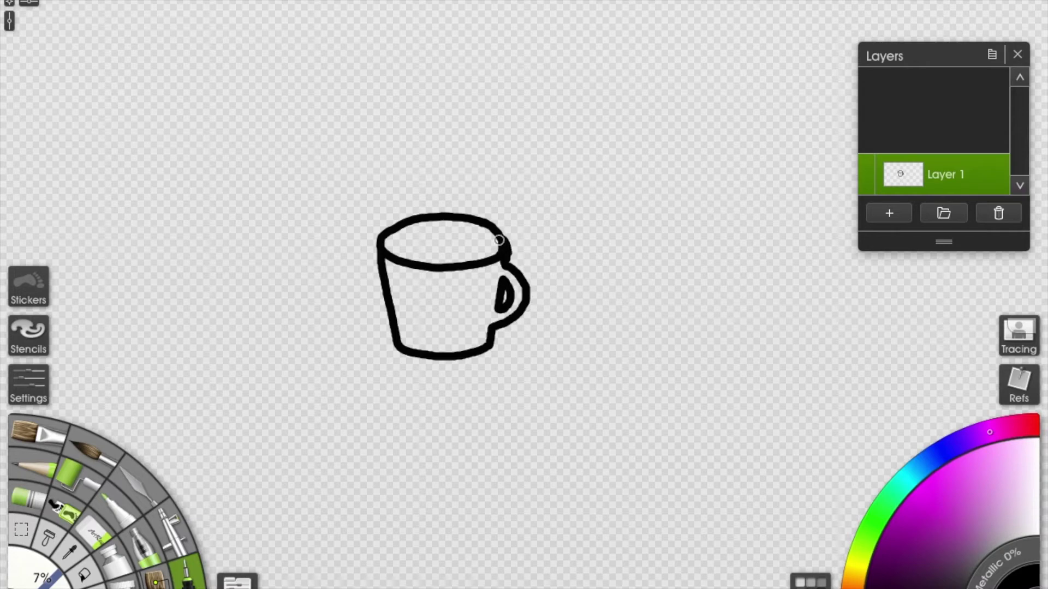
drag(502, 240, 501, 240)
mouse_move(392, 248)
mouse_down()
mouse_move(445, 238)
mouse_move(491, 245)
mouse_move(505, 267)
mouse_up()
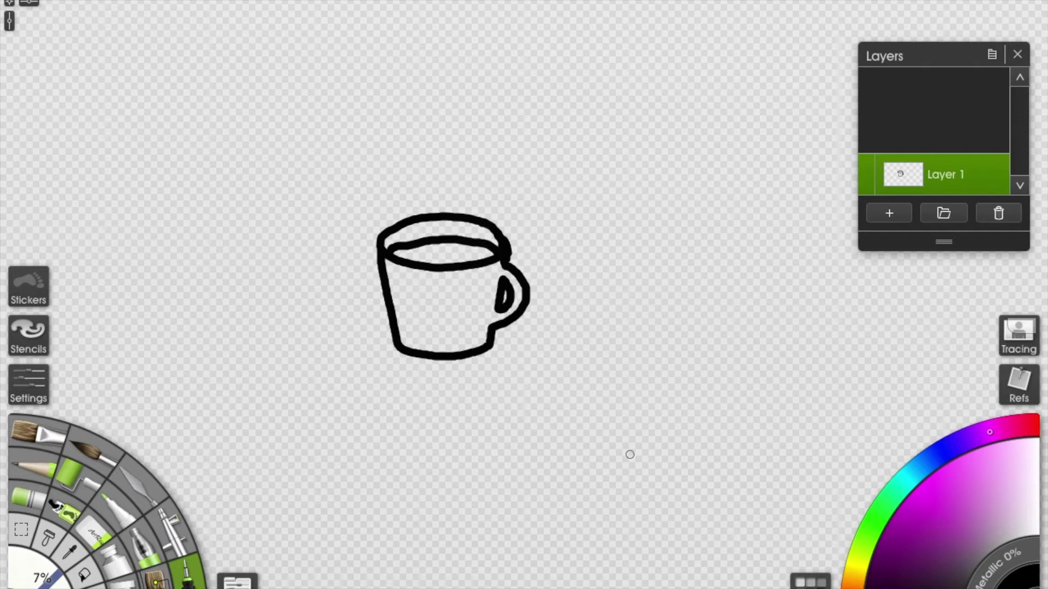
Flood fill the coffee surface inside the mug with dark brown.
click(855, 578)
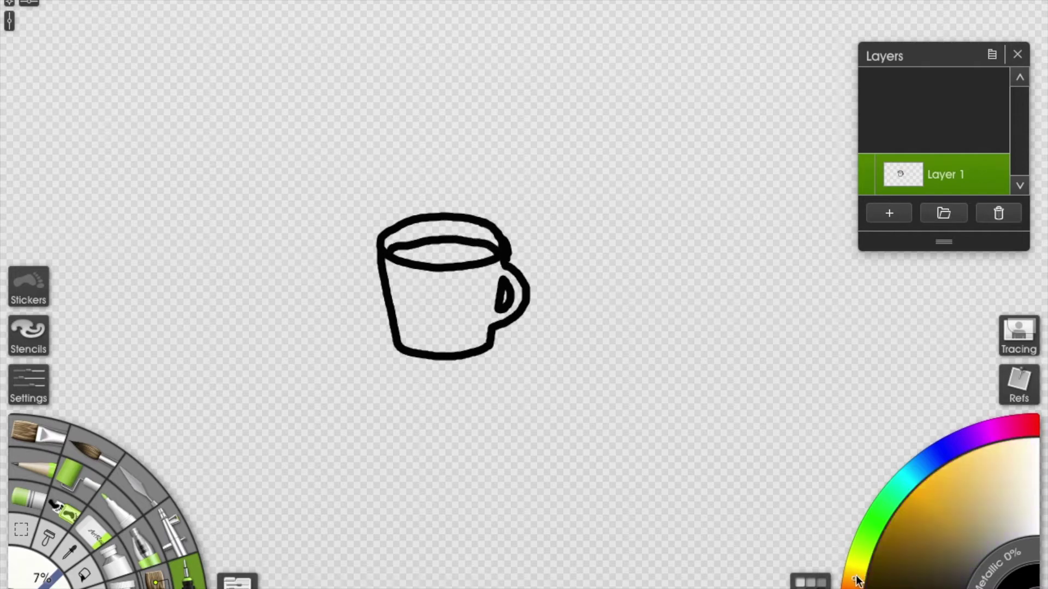
click(889, 576)
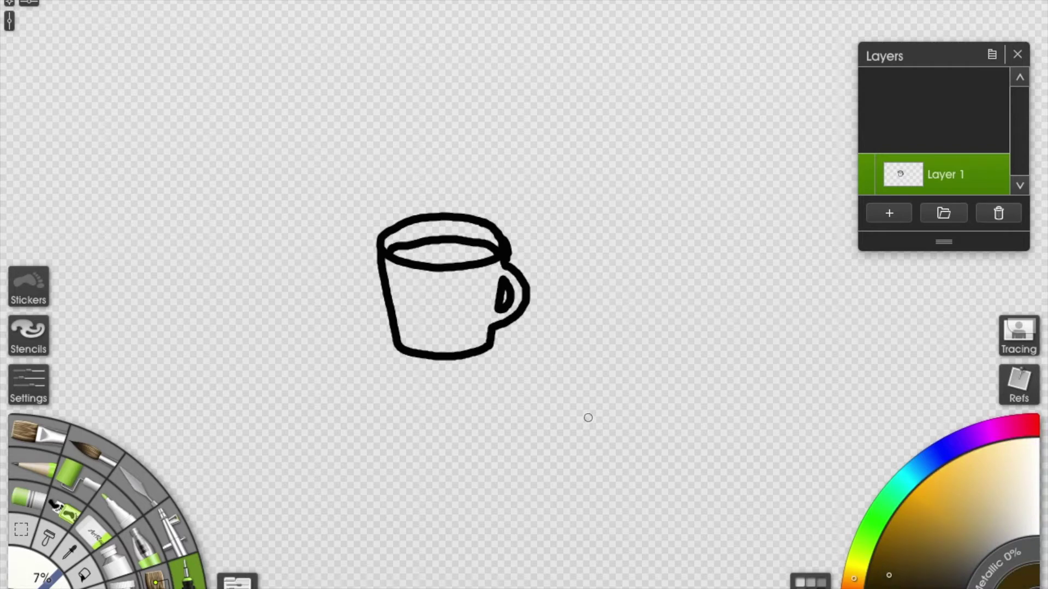
click(86, 575)
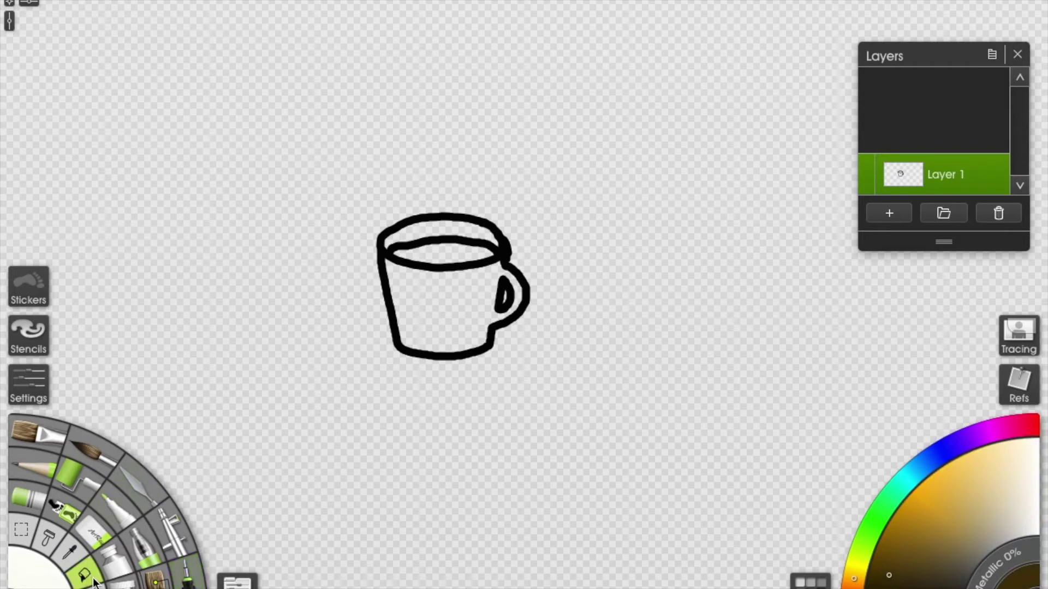
click(449, 267)
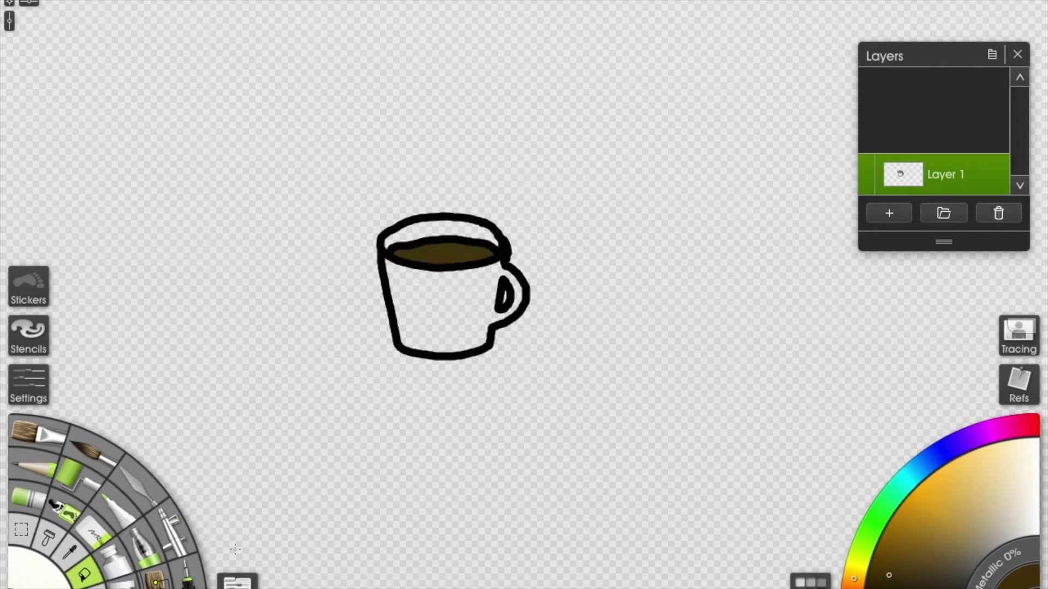
click(862, 578)
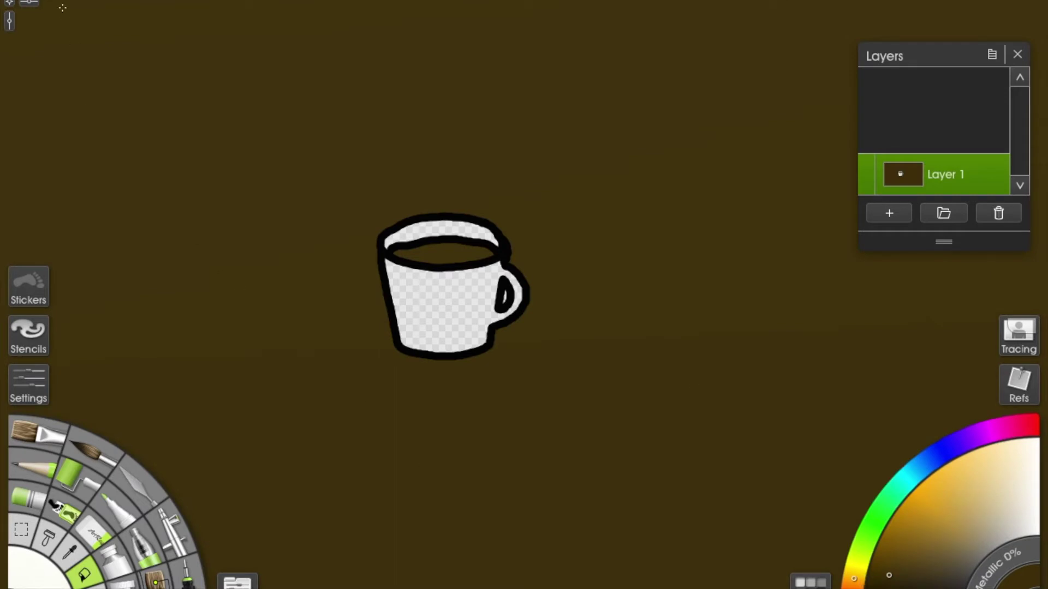
key(ctrl+z)
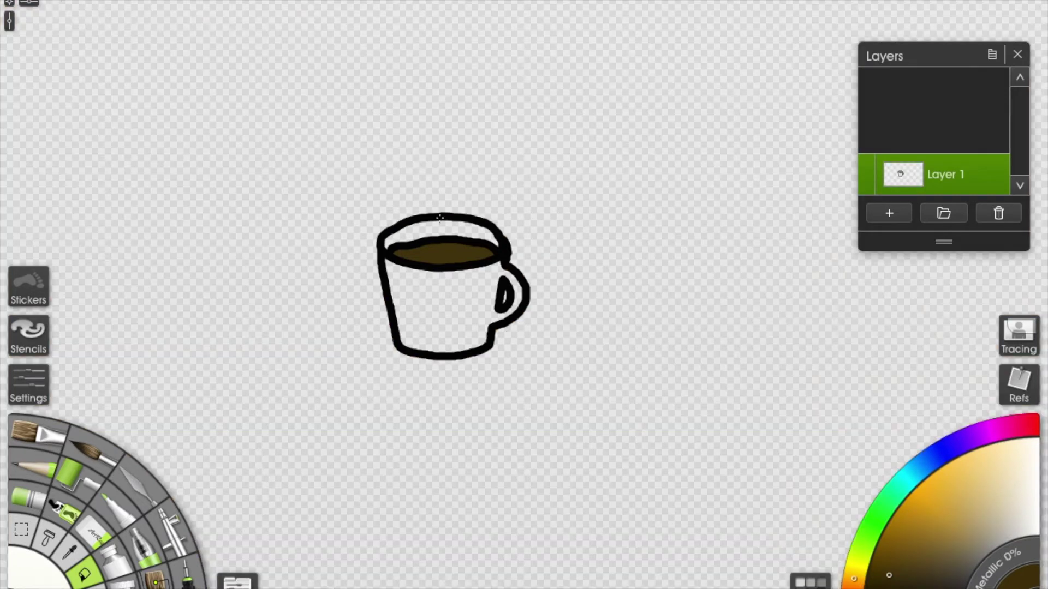
Flood fill the mug's body and the visible inner wall above the coffee with a very pale off-white yellow.
drag(1016, 466, 1029, 462)
click(862, 565)
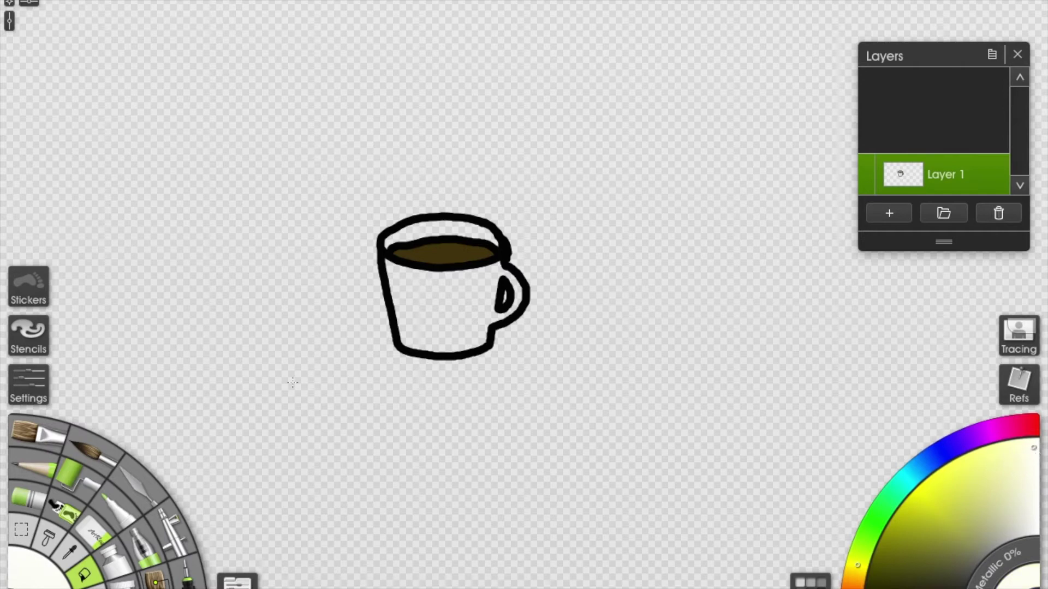
click(420, 303)
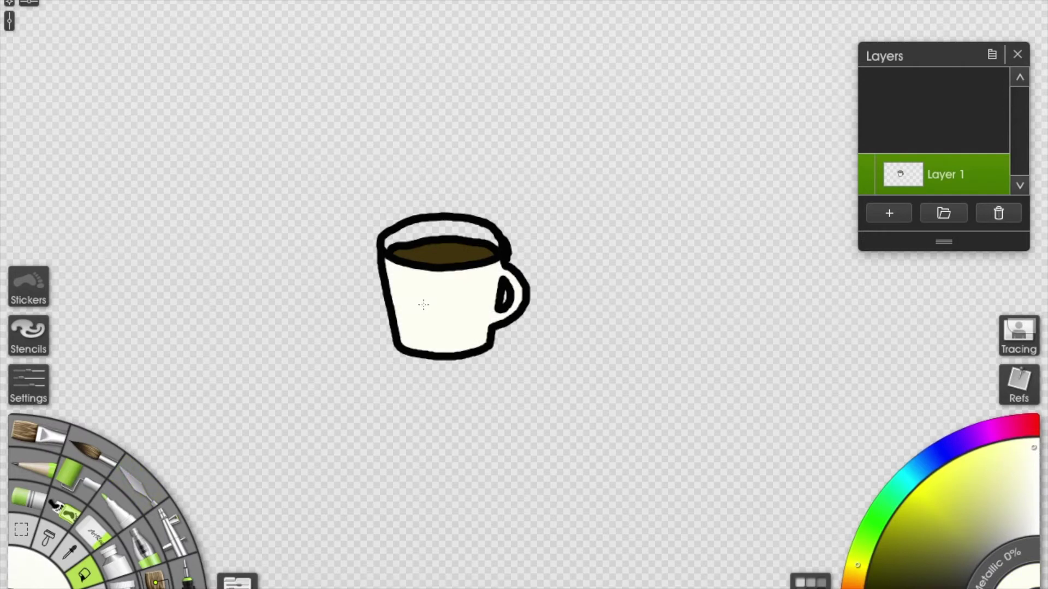
click(460, 227)
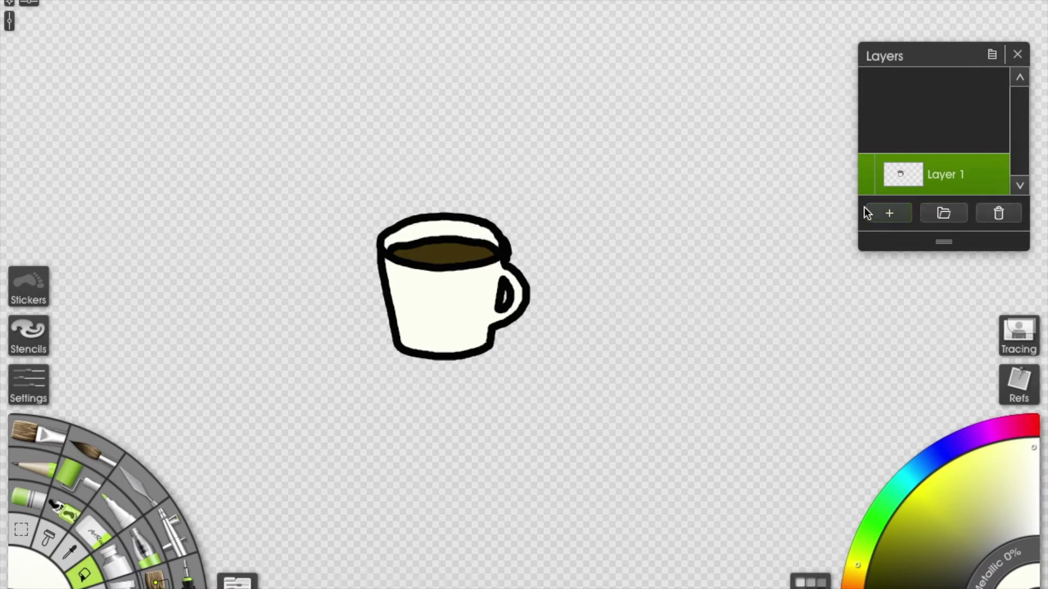
Add a new layer above the mug and draw two solid black oval eyes on the mug's front with the ink pen.
click(890, 213)
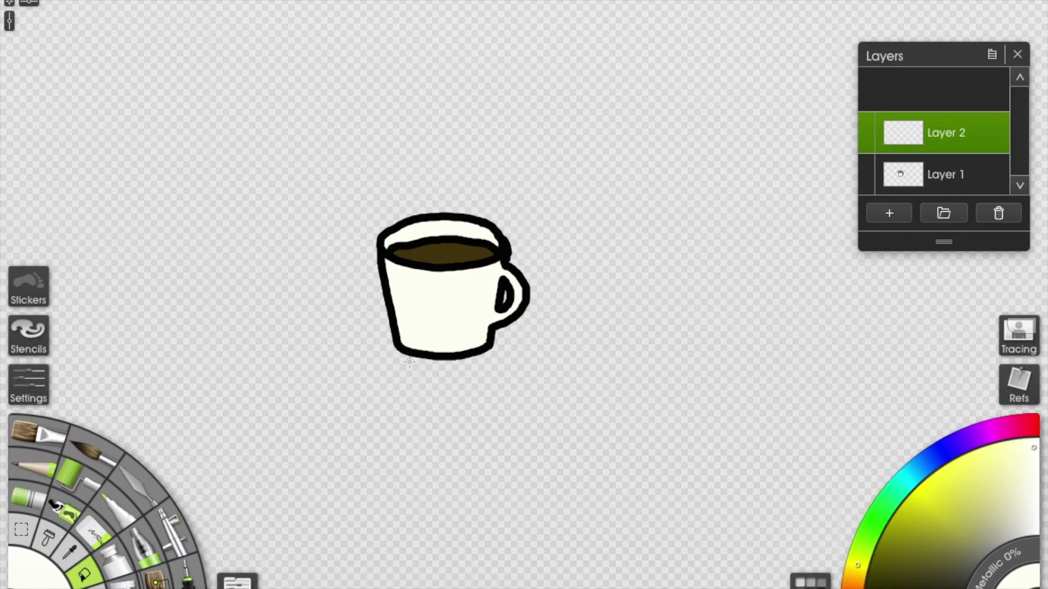
click(916, 587)
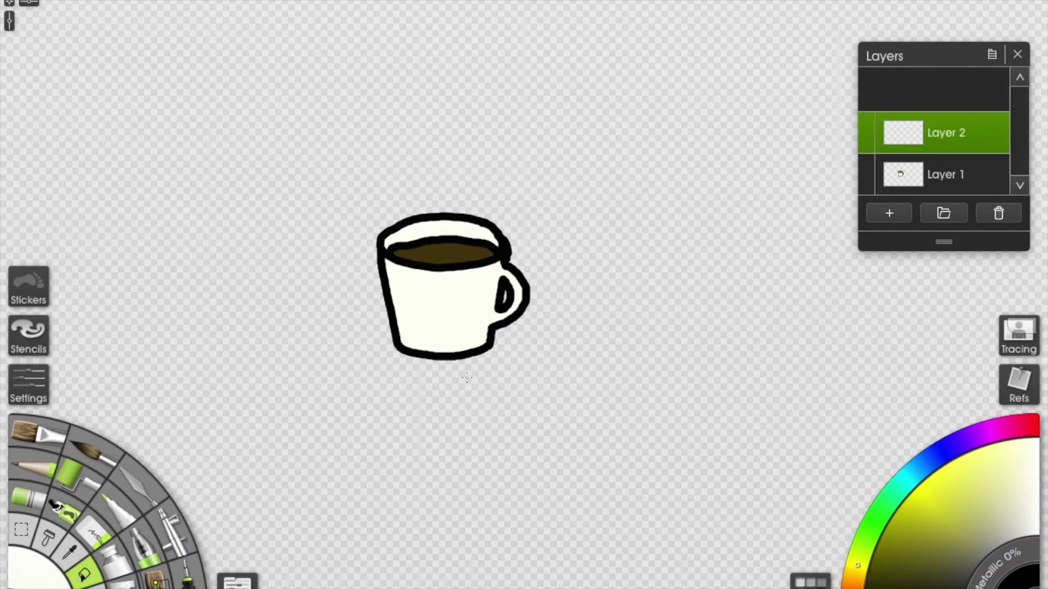
click(417, 312)
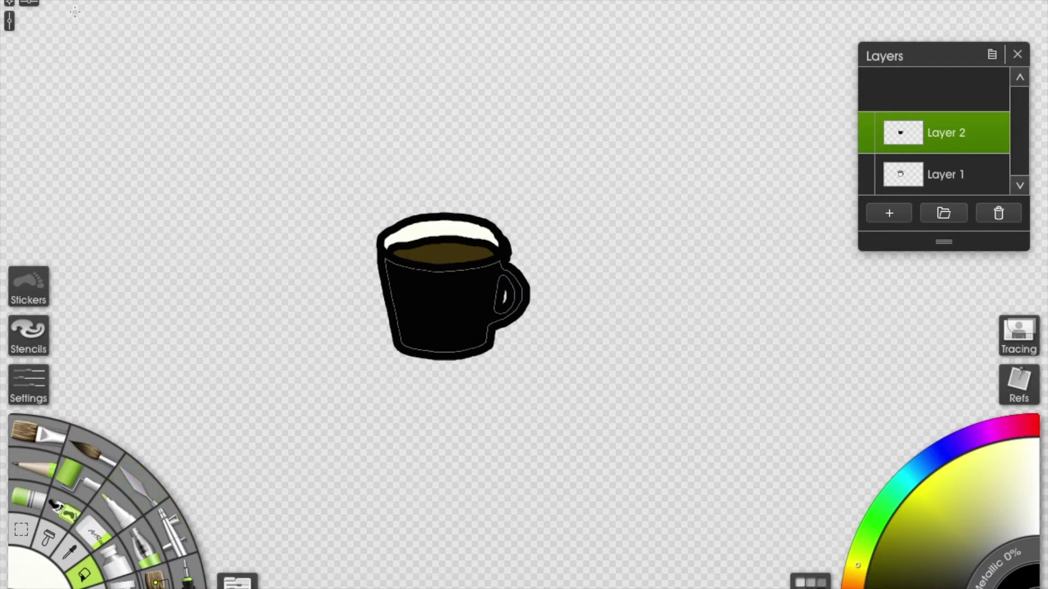
key(ctrl+z)
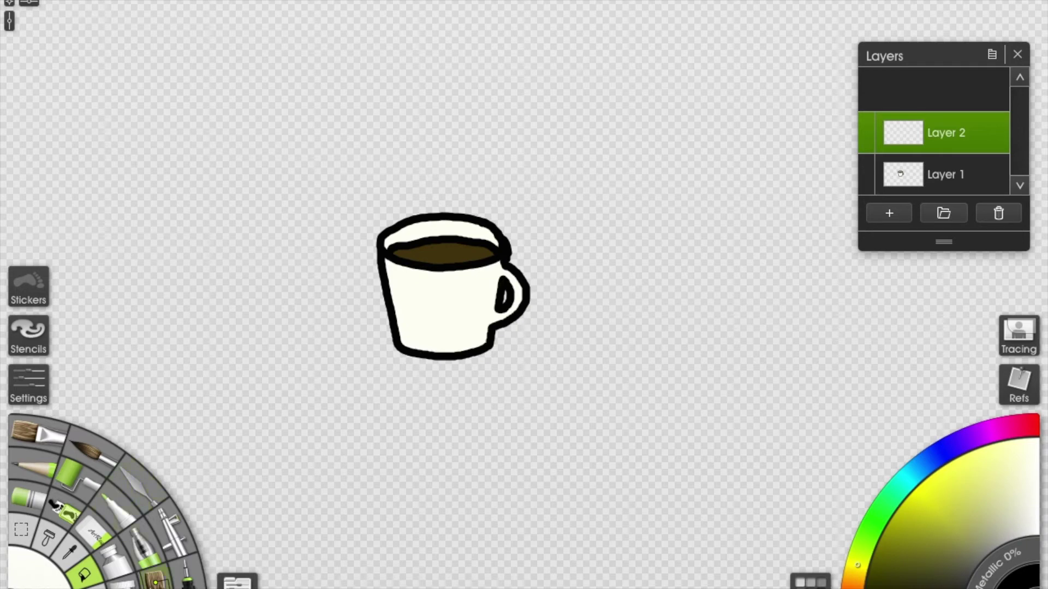
click(197, 582)
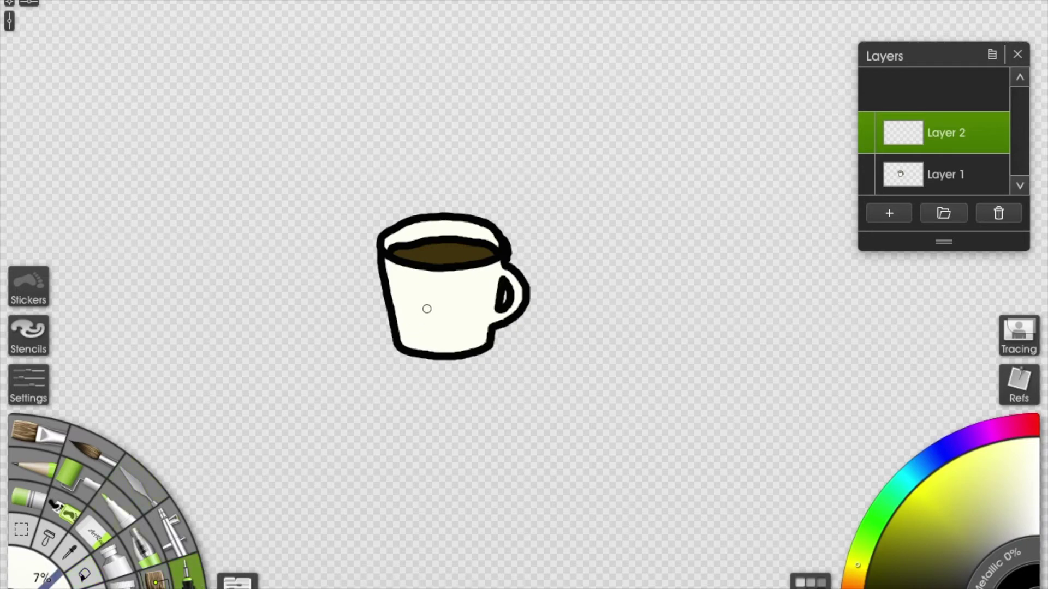
mouse_move(424, 302)
mouse_down()
mouse_move(415, 329)
mouse_move(427, 335)
mouse_move(431, 324)
mouse_move(419, 303)
mouse_move(423, 327)
mouse_move(426, 307)
mouse_move(429, 320)
mouse_up()
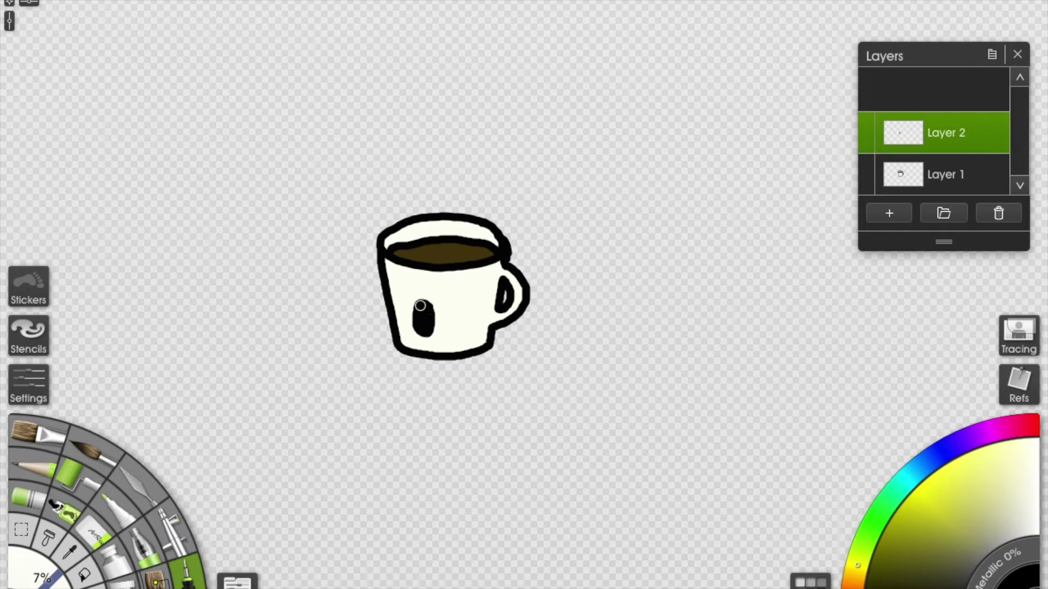
mouse_move(449, 303)
mouse_down()
mouse_move(441, 318)
mouse_move(454, 337)
mouse_move(460, 316)
mouse_move(447, 306)
mouse_up()
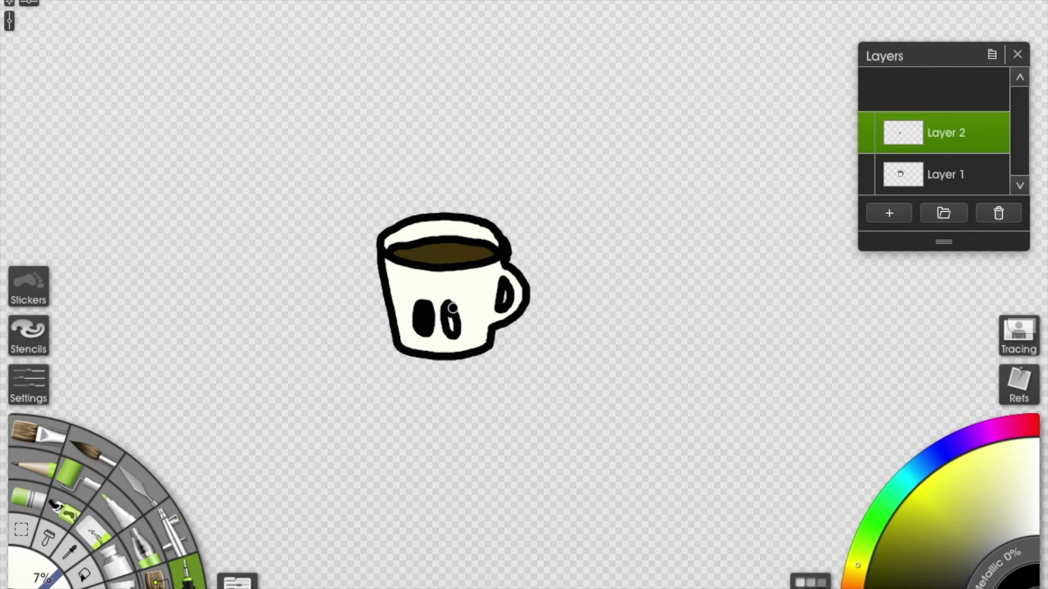
drag(451, 309, 452, 319)
Draw thin black eyebrows at 3% pen size and, with Layer 1 hidden, outline an open mouth with a tongue below the eyes.
drag(55, 585, 47, 588)
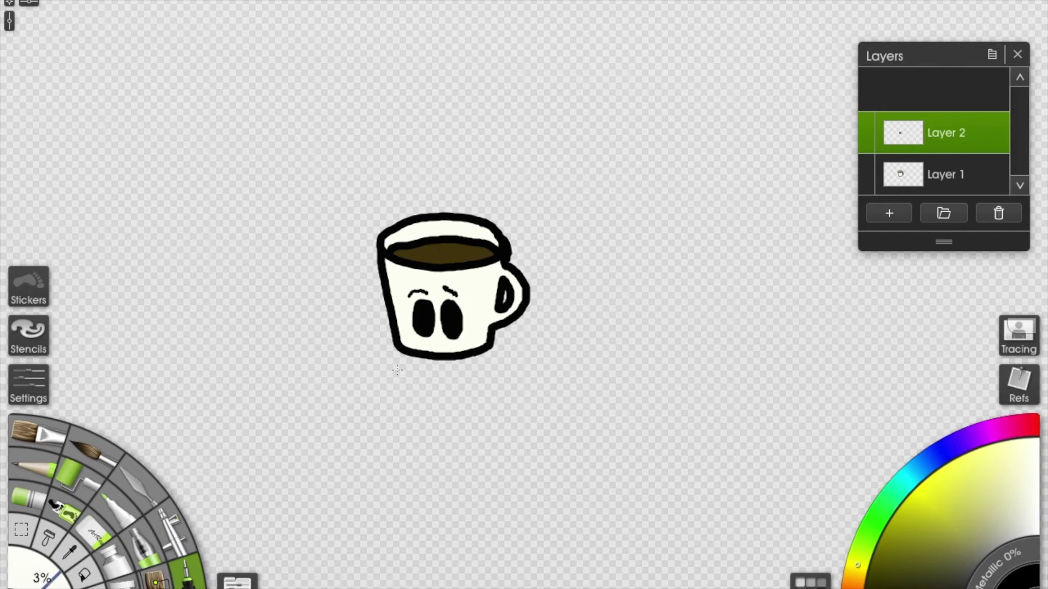
click(868, 165)
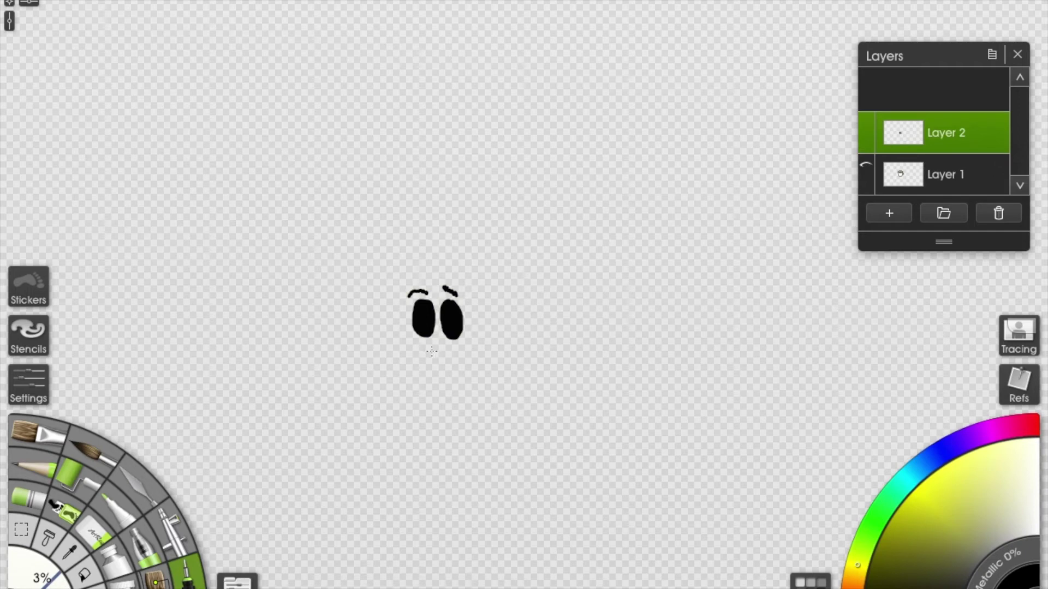
mouse_move(422, 348)
mouse_down()
mouse_move(439, 345)
mouse_move(456, 362)
mouse_move(437, 365)
mouse_move(430, 346)
mouse_move(444, 356)
mouse_move(440, 366)
mouse_move(432, 353)
mouse_up()
Flood fill the tongue crimson and the rest of the mouth black, and show the mug layer again.
key(e)
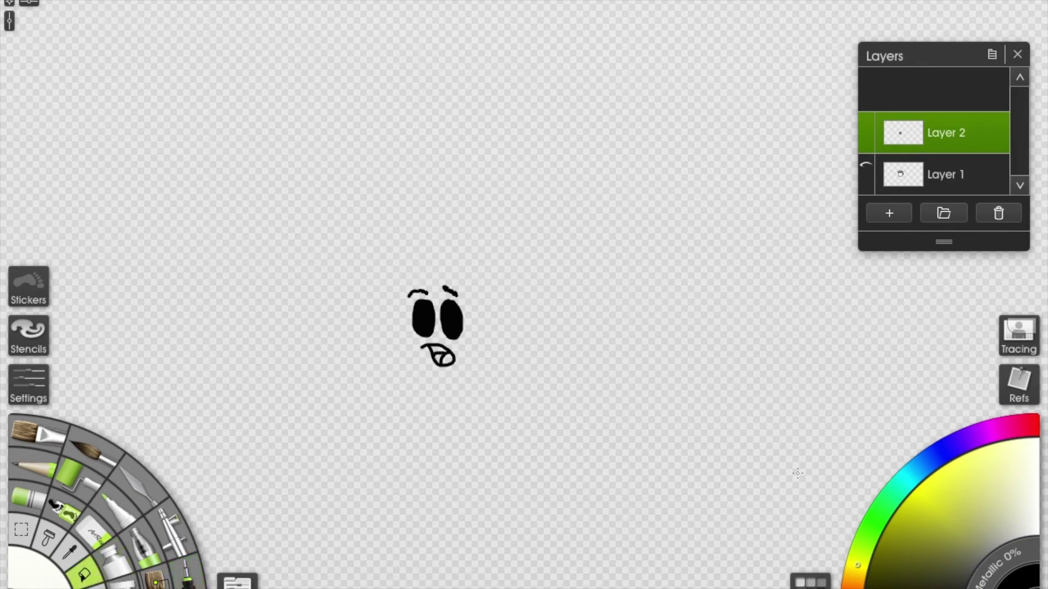
click(1024, 426)
click(925, 504)
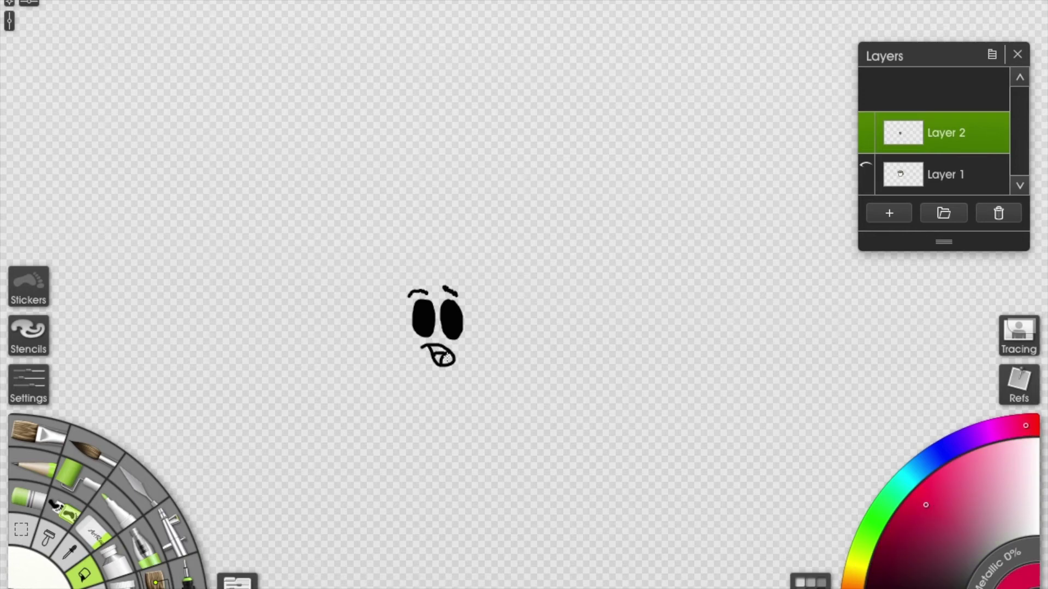
click(445, 358)
click(436, 358)
click(884, 583)
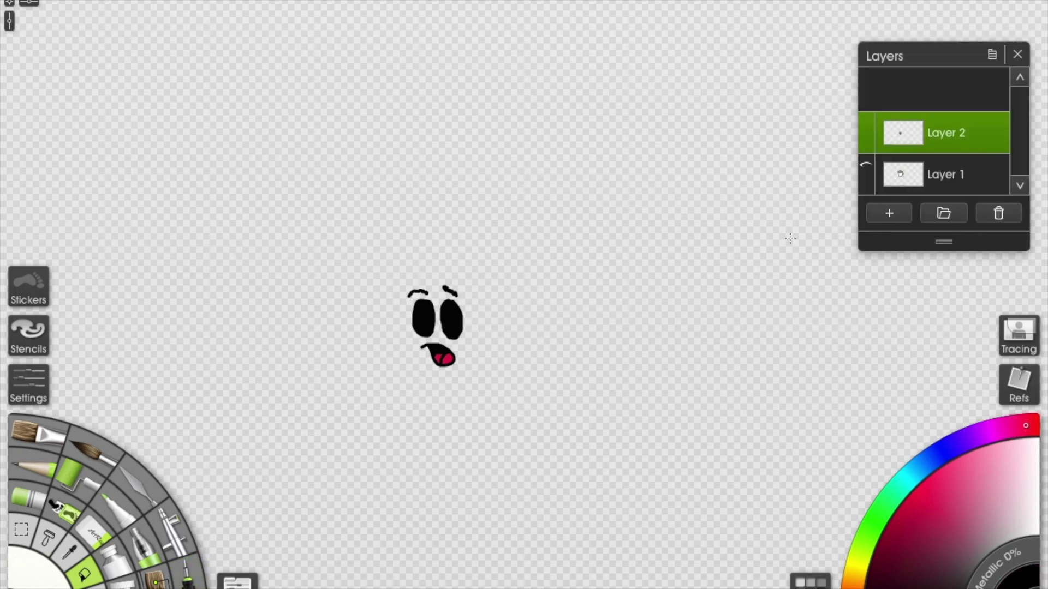
click(867, 165)
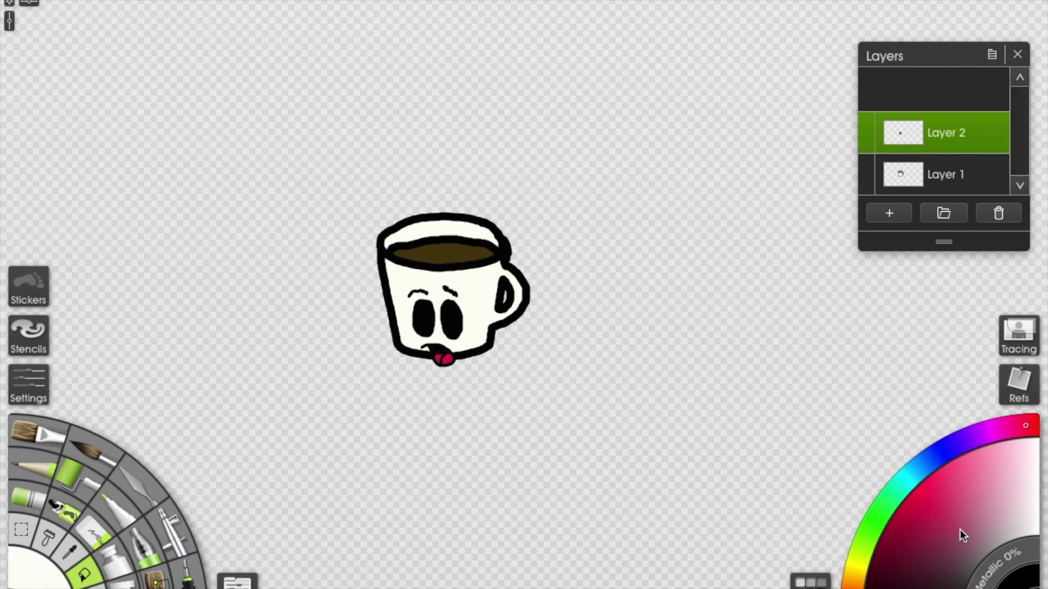
Add a small white highlight dot to each of the mug's black eyes with the ink pen at 4% size.
drag(1031, 483, 1039, 450)
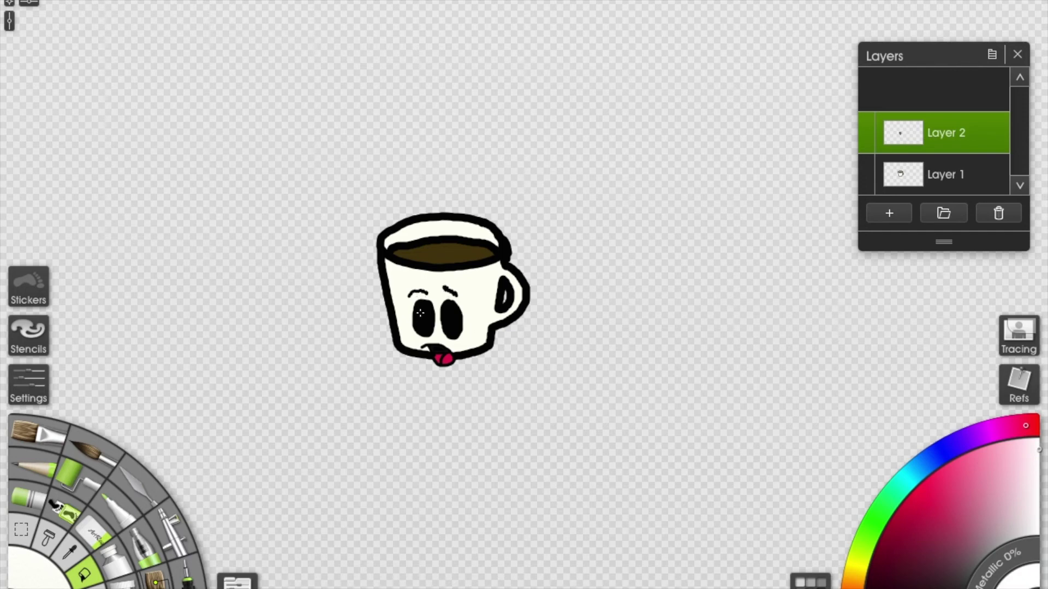
click(181, 582)
drag(40, 585, 48, 585)
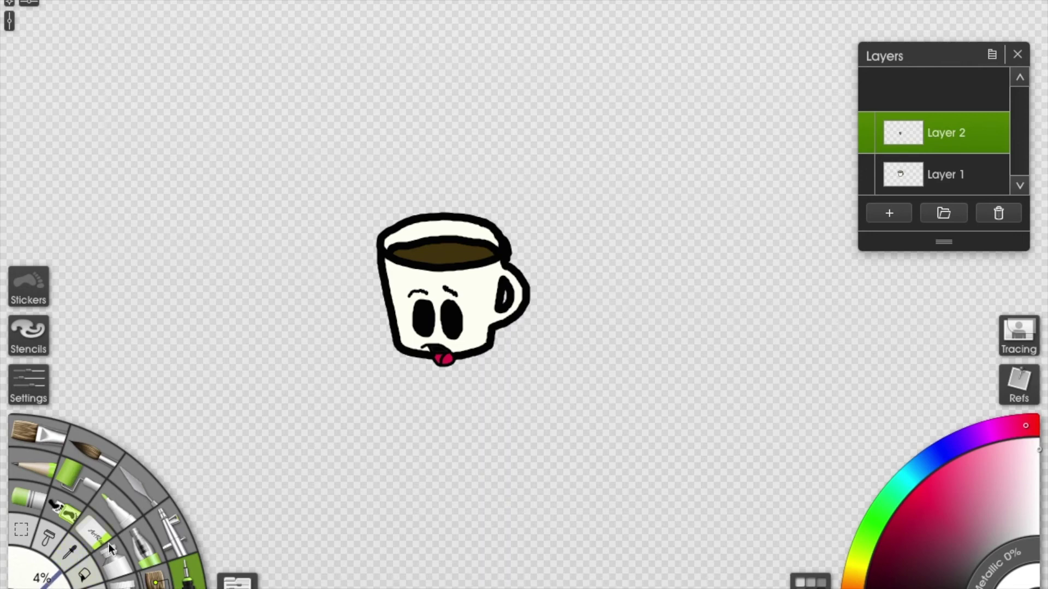
click(419, 318)
click(446, 320)
Export the drawing to the desktop (Bureau) as a PNG image named "café kawaii".
click(131, 1)
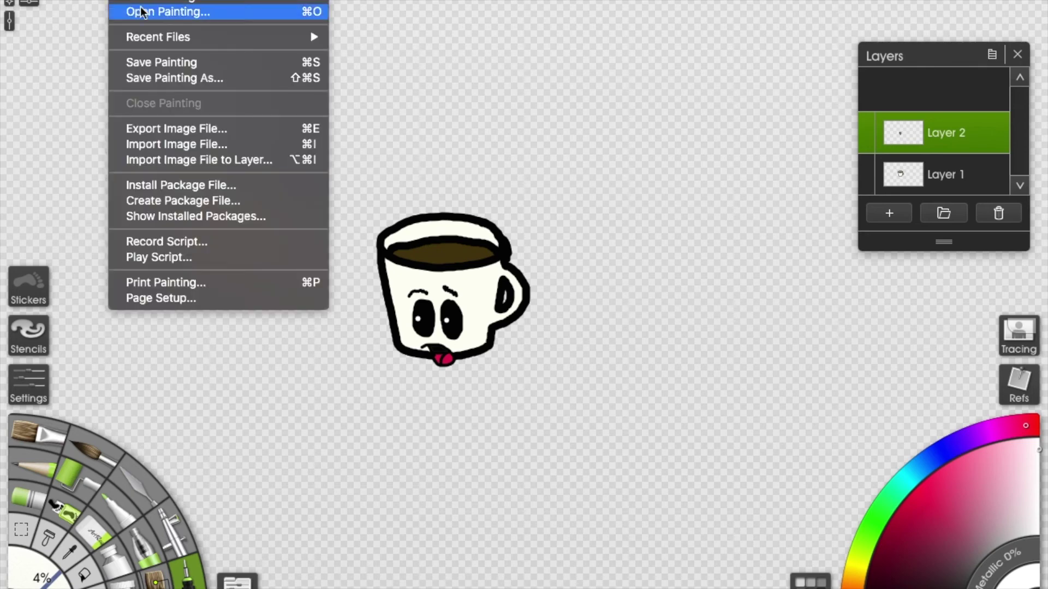
click(194, 131)
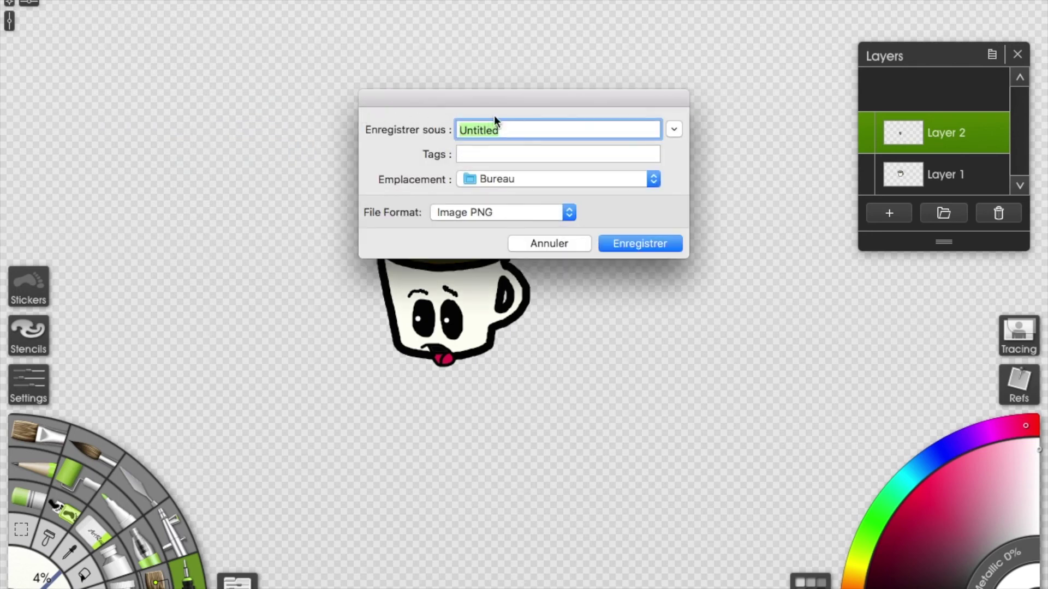
text(café kawaii)
click(528, 211)
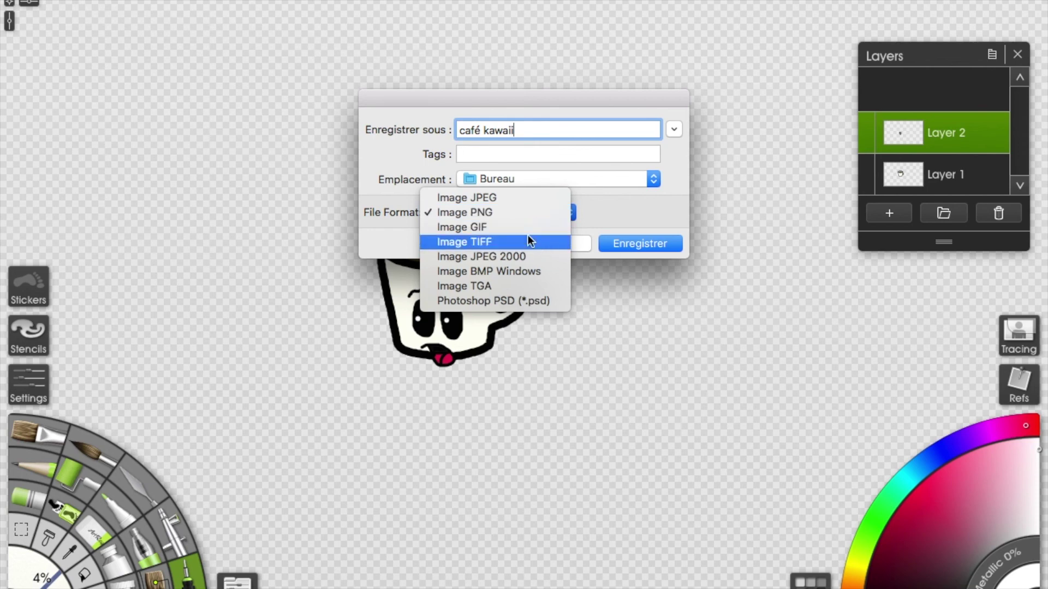
click(499, 212)
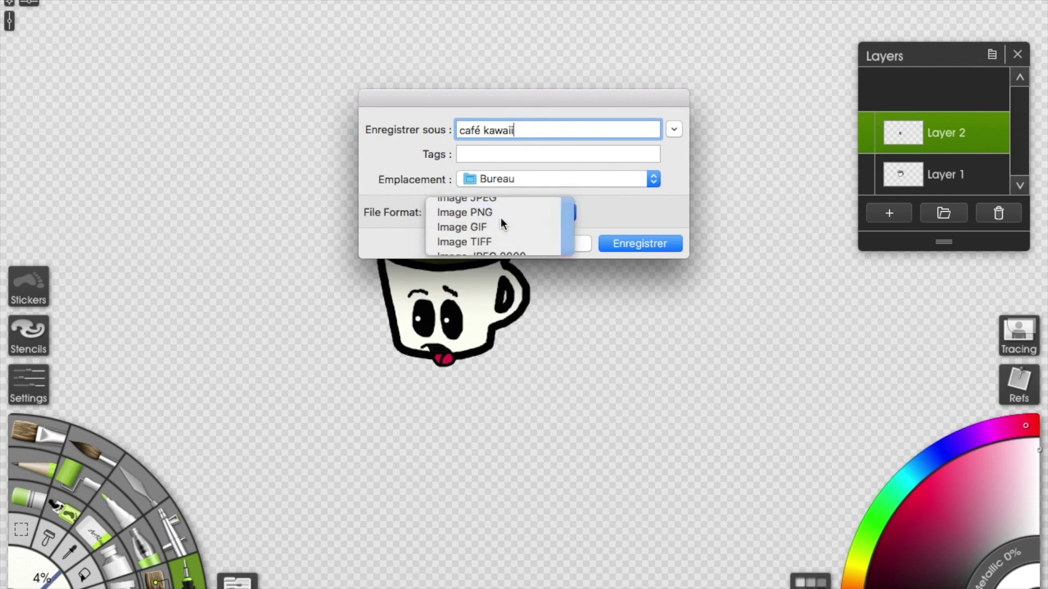
click(655, 244)
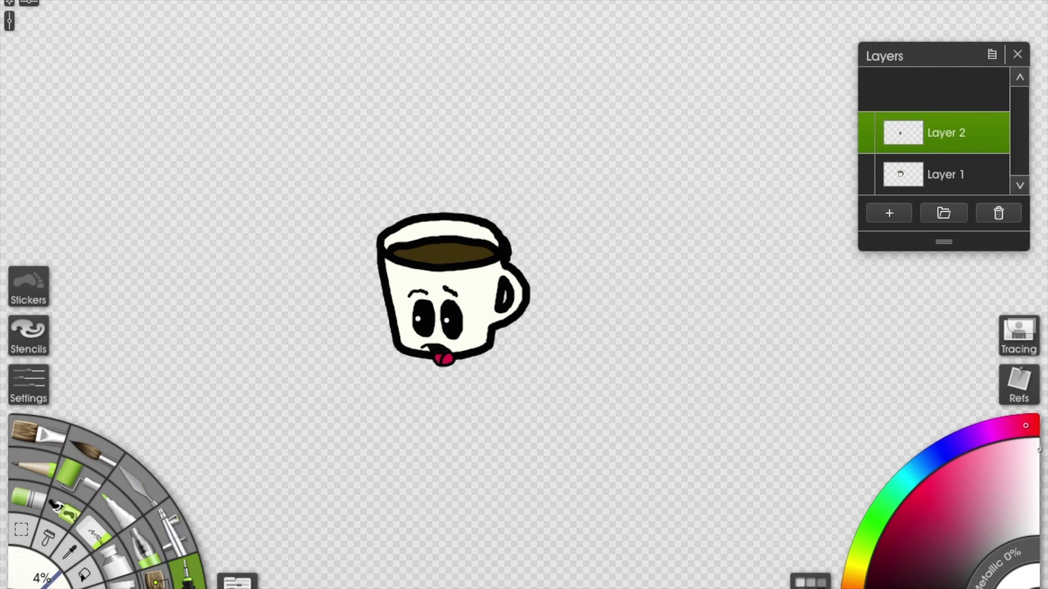
Quit the painting program without saving the painting, then check the exported café kawaii.png from the desktop and close it.
click(1041, 4)
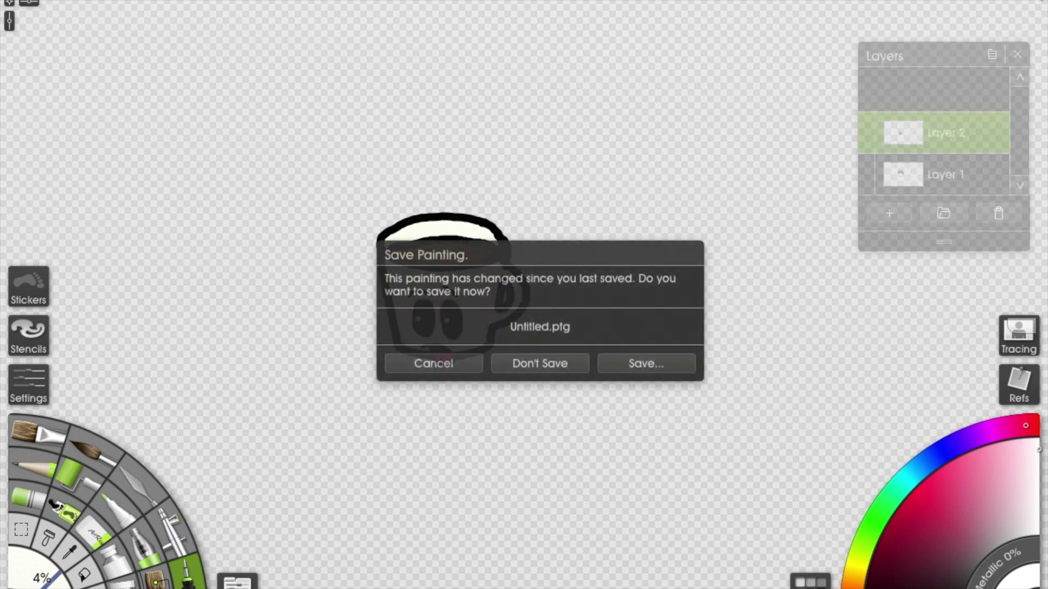
click(578, 365)
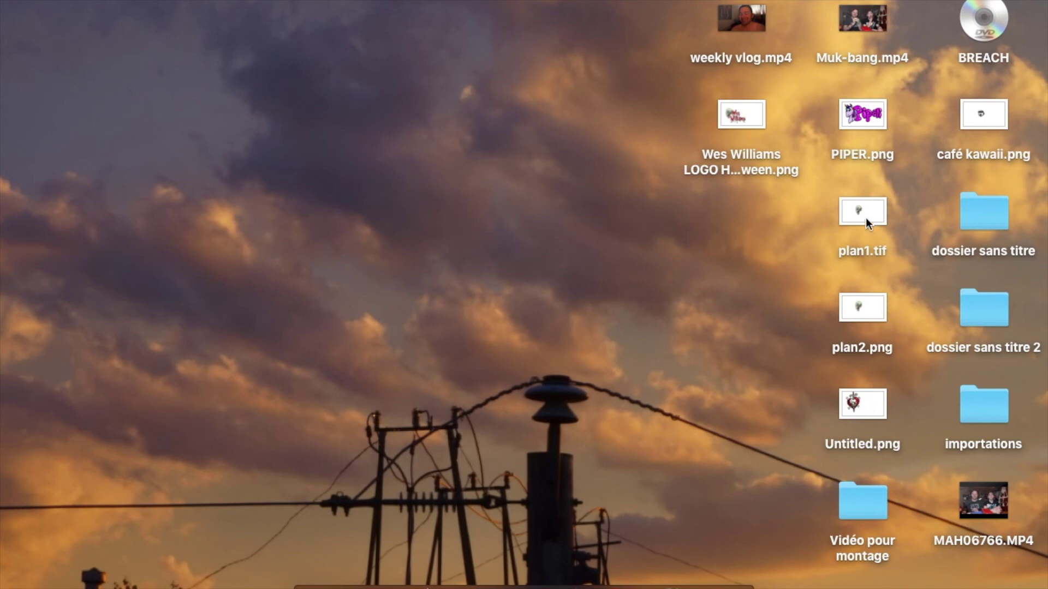
double_click(981, 119)
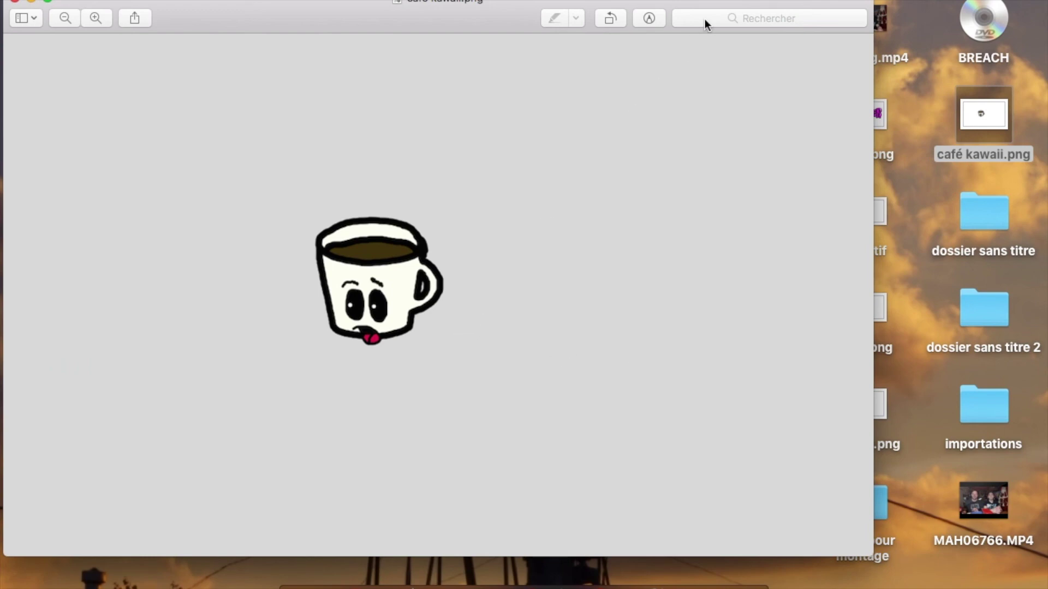
click(14, 2)
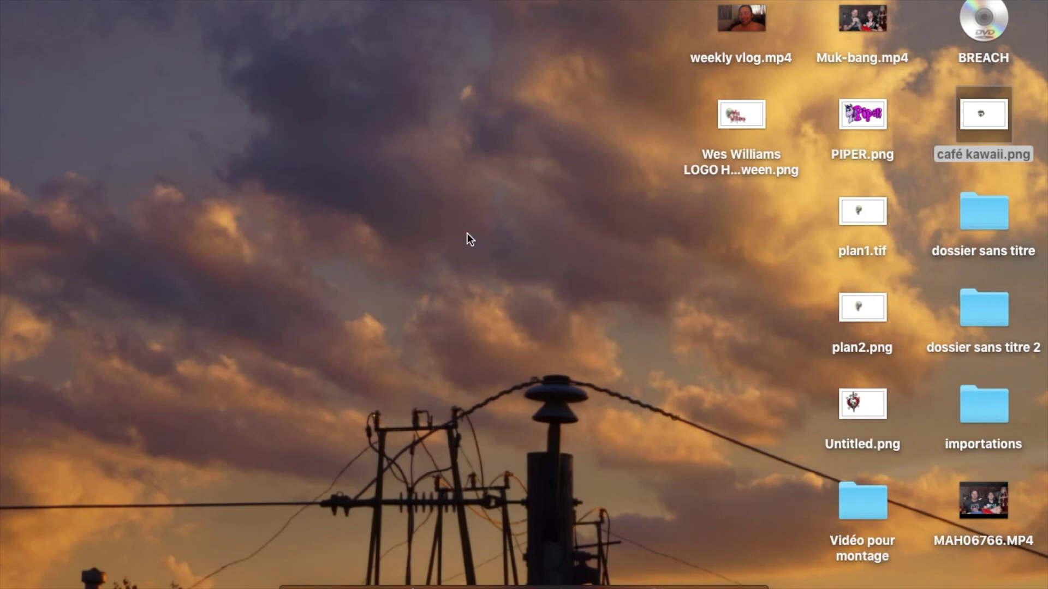